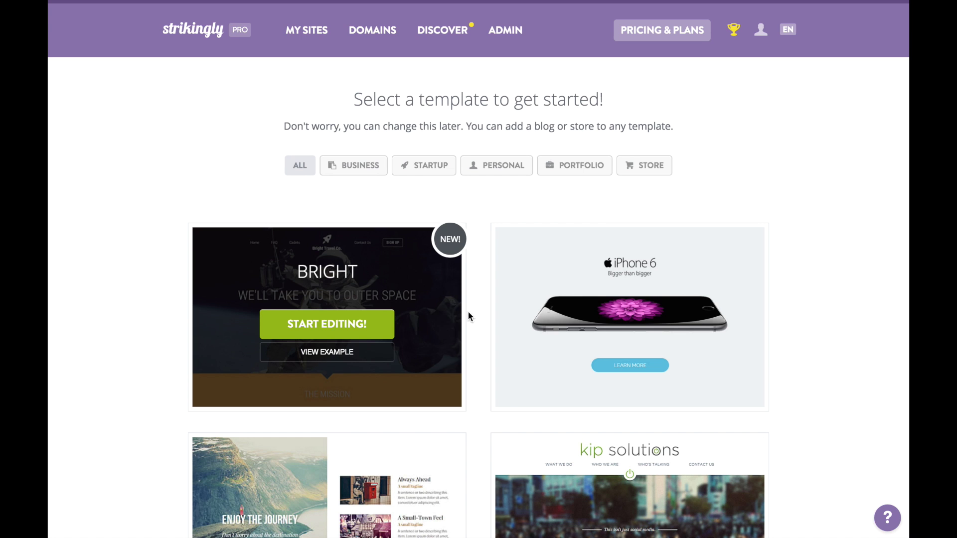
Start editing a new site built from the Light Deck template.
left_click(599, 325)
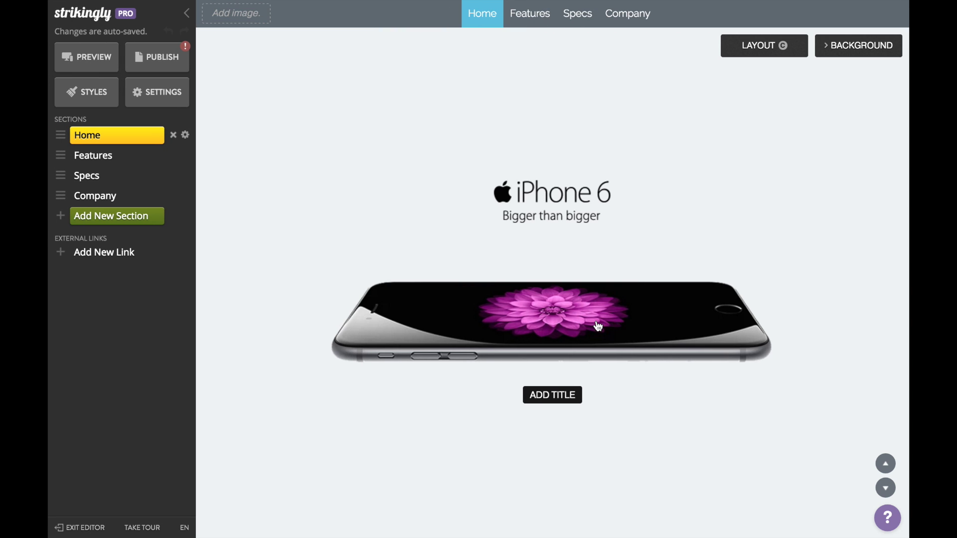
Browse the Add New Section list of section types, then close it without adding one.
mouse_move(477, 337)
left_click(140, 218)
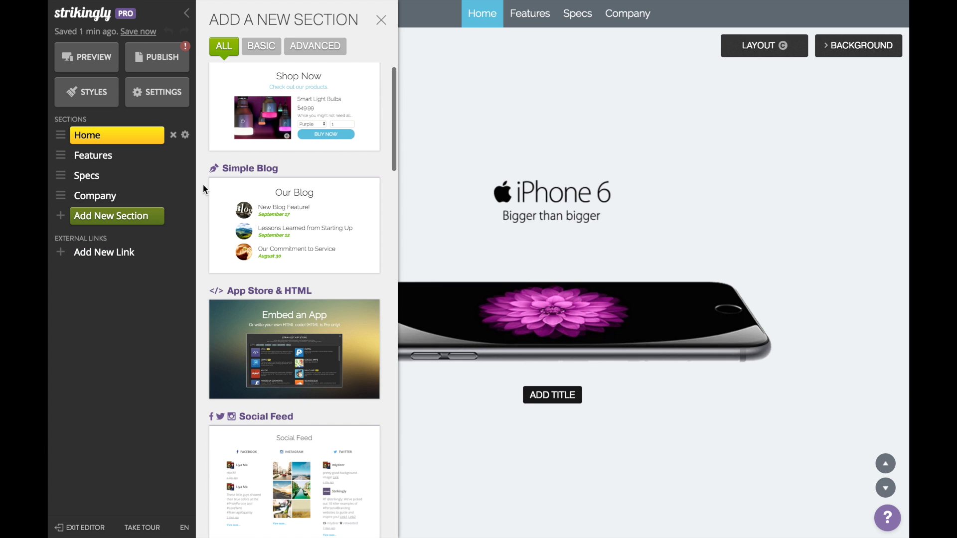
left_click(174, 161)
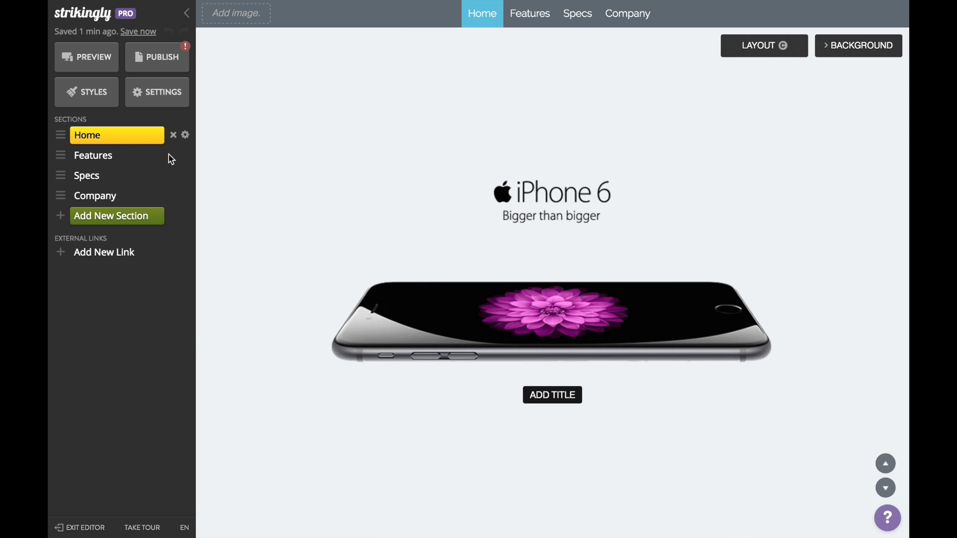
Replace the iPhone 6 banner image with the uploaded PEOPLE² logo file.
left_click(542, 268)
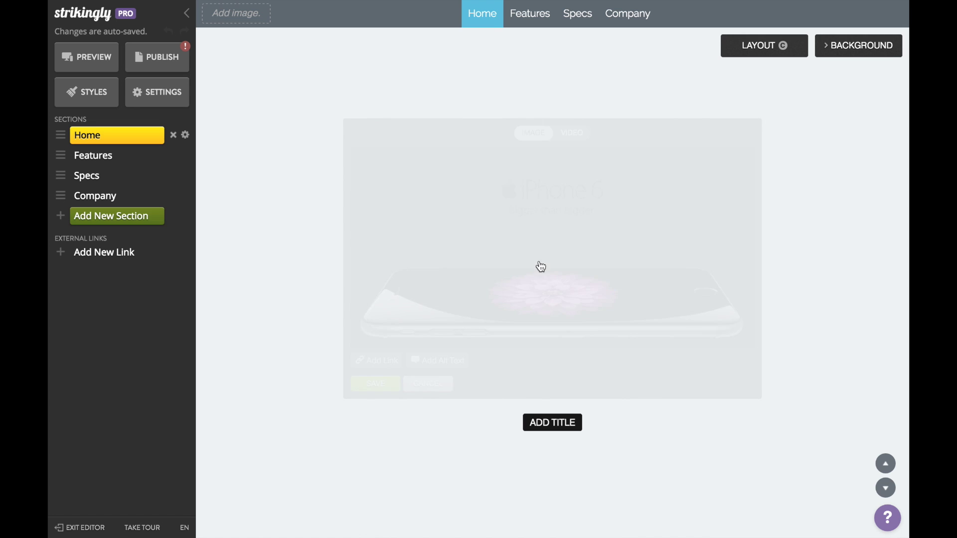
left_click(558, 255)
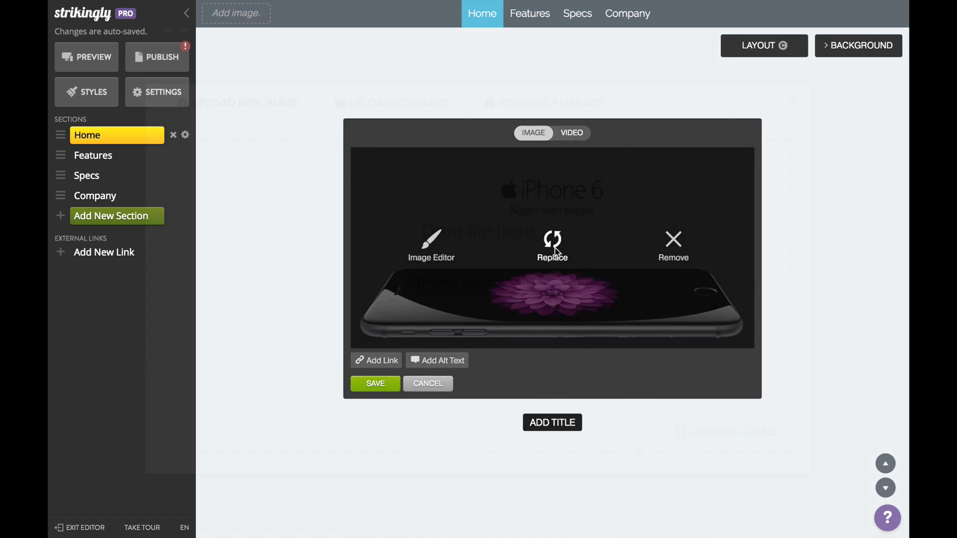
left_click(528, 278)
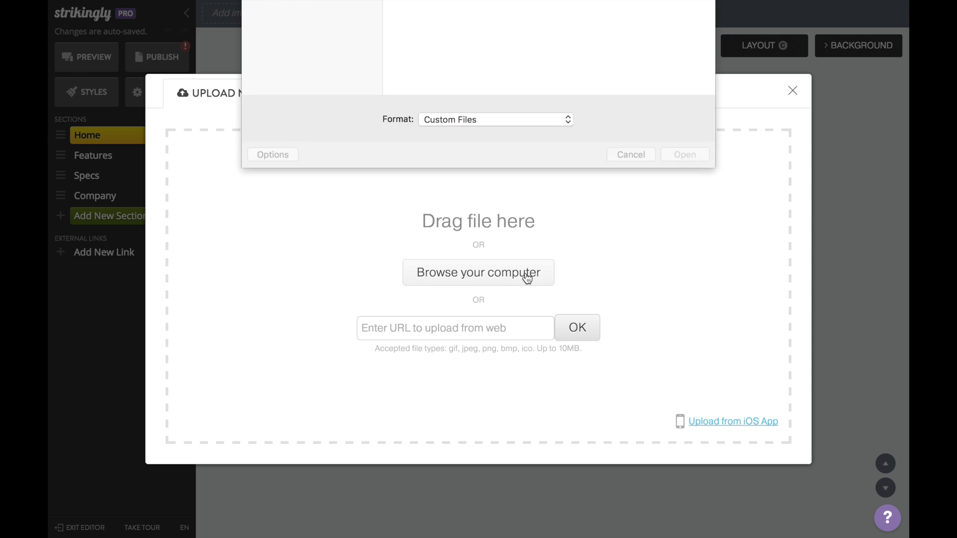
scroll(561, 169, "down", 1)
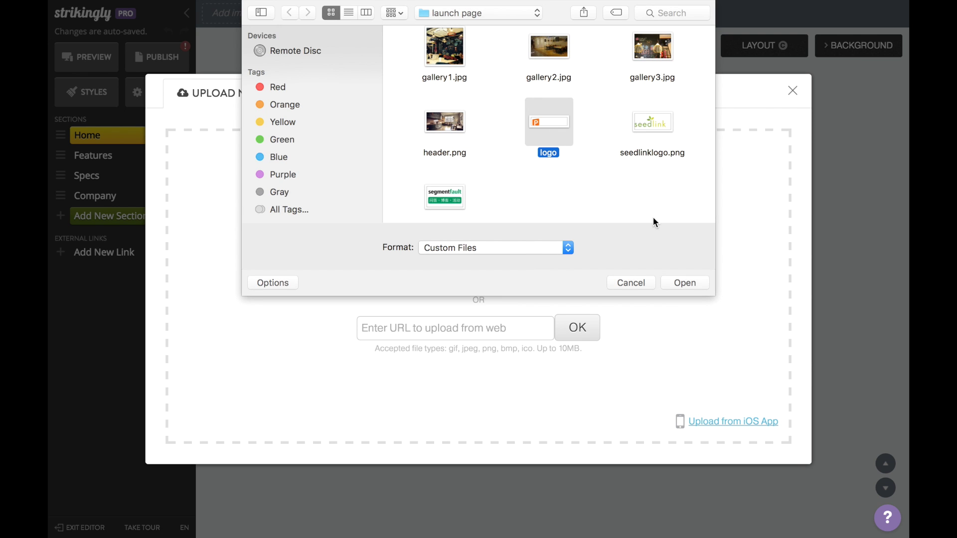
left_click(675, 280)
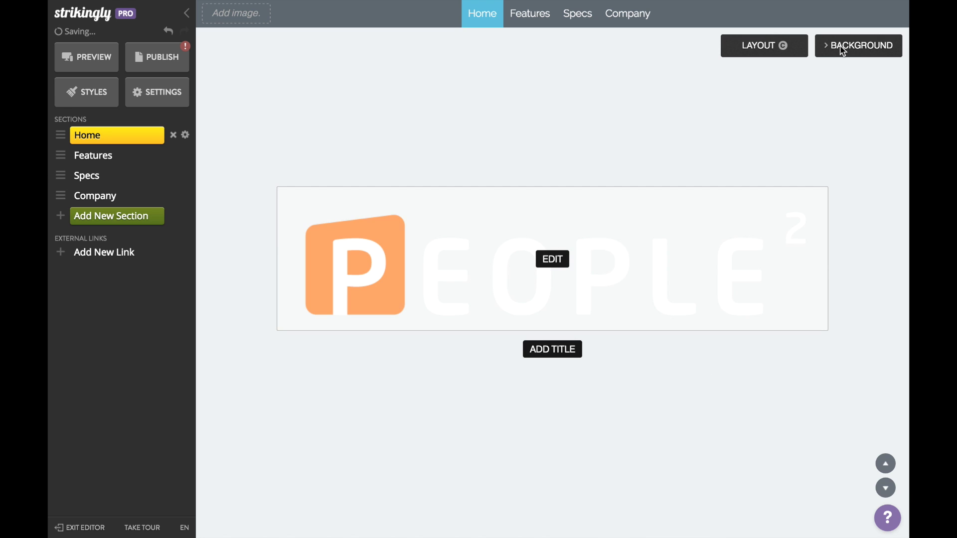
Upload header.png as the hero background and darken it behind the logo.
left_click(844, 50)
left_click(859, 141)
left_click(483, 272)
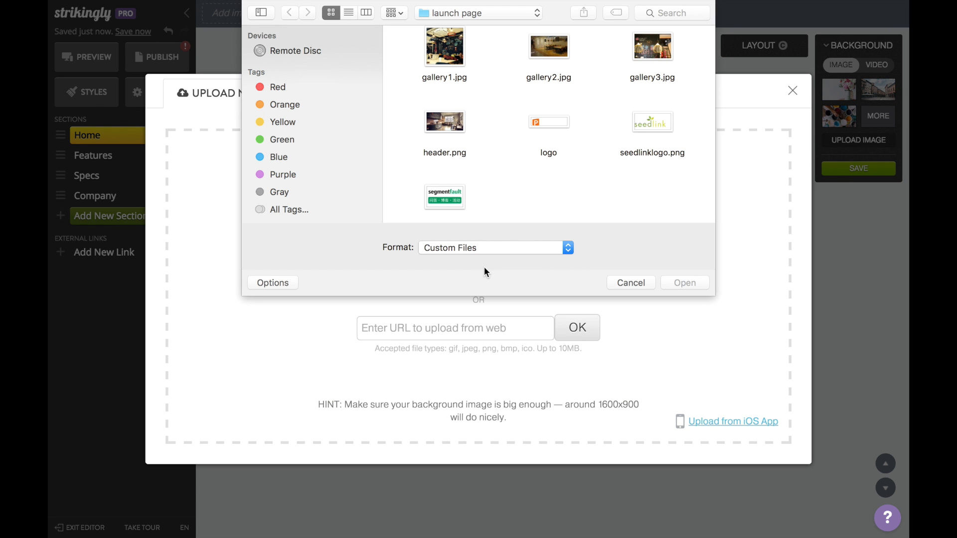
left_click(446, 125)
left_click(679, 282)
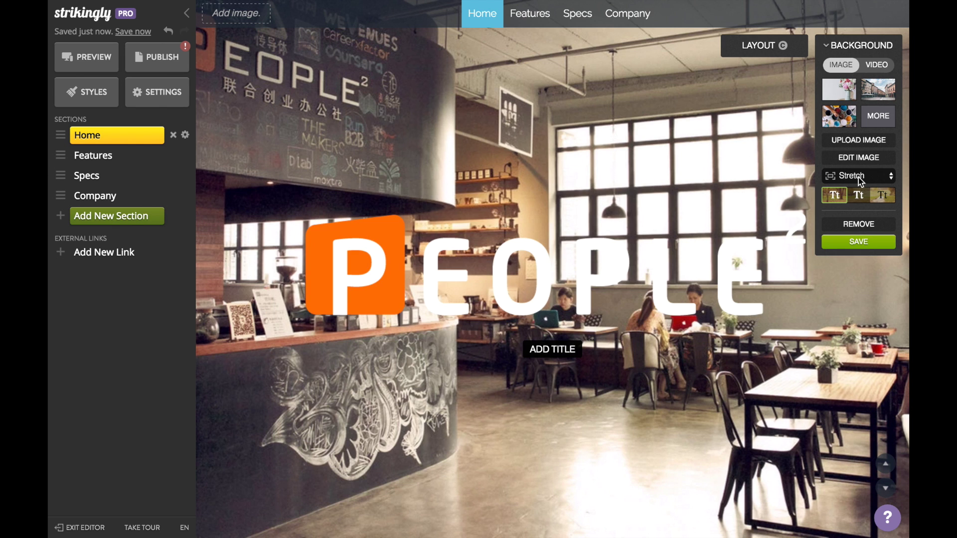
left_click(864, 198)
left_click(859, 242)
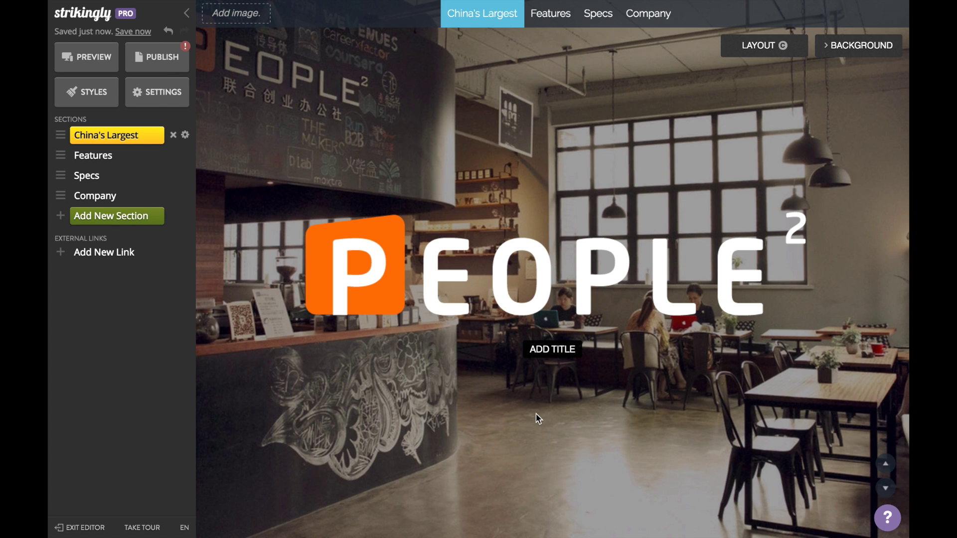
Add the title 'China's Largest Coworking Space' and subtitle 'Home to startups, entrepreneurs, and innovators.'.
left_click(543, 350)
type("China's Larges")
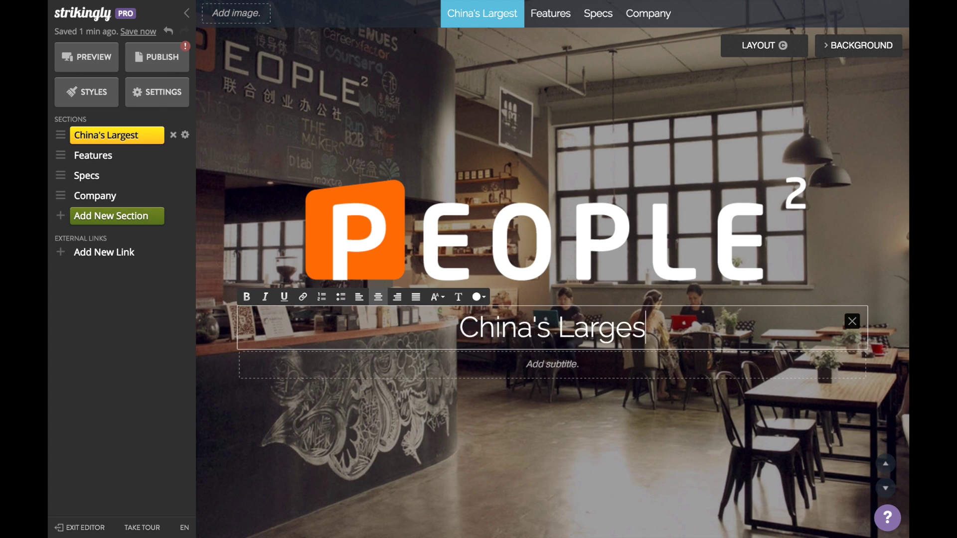
type("t Coworking Space")
left_click(552, 364)
type("Home to startups, entrepren")
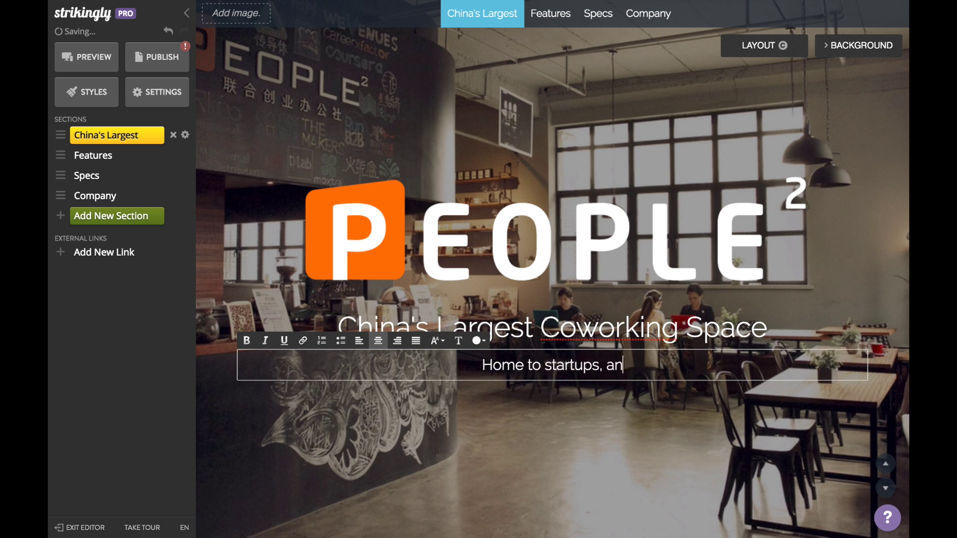
type("eurs, and innovators.")
left_click(333, 395)
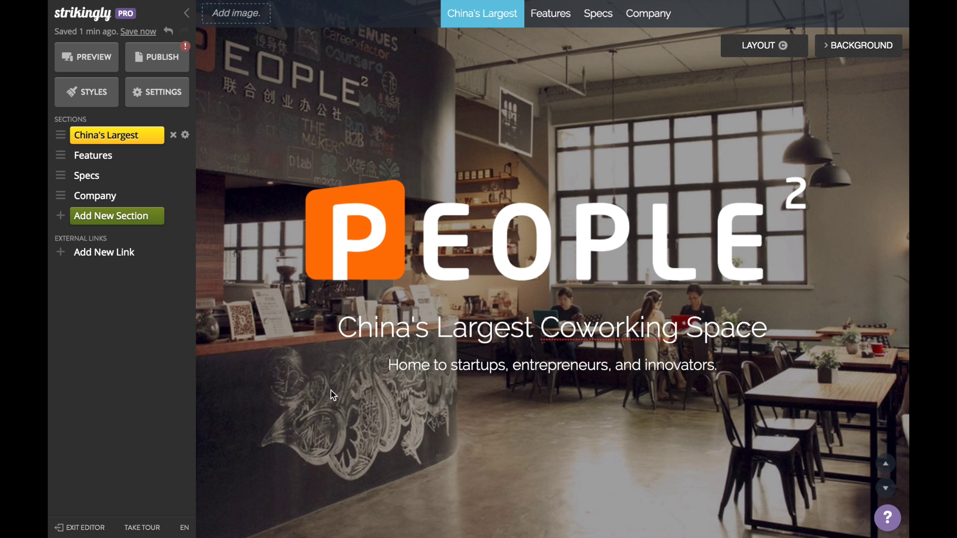
Delete the Features, Specs and Company sections.
left_click(158, 160)
left_click(173, 155)
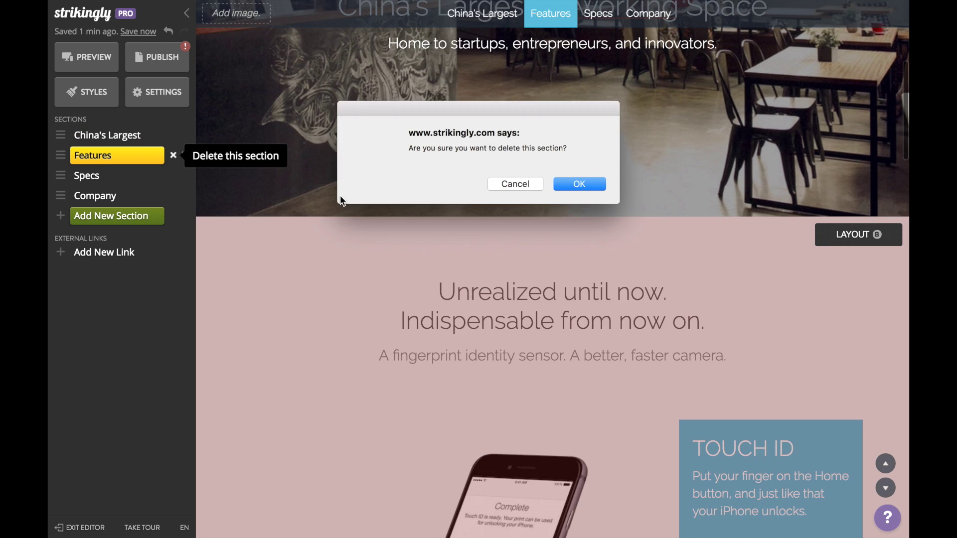
left_click(569, 189)
left_click(173, 155)
left_click(590, 190)
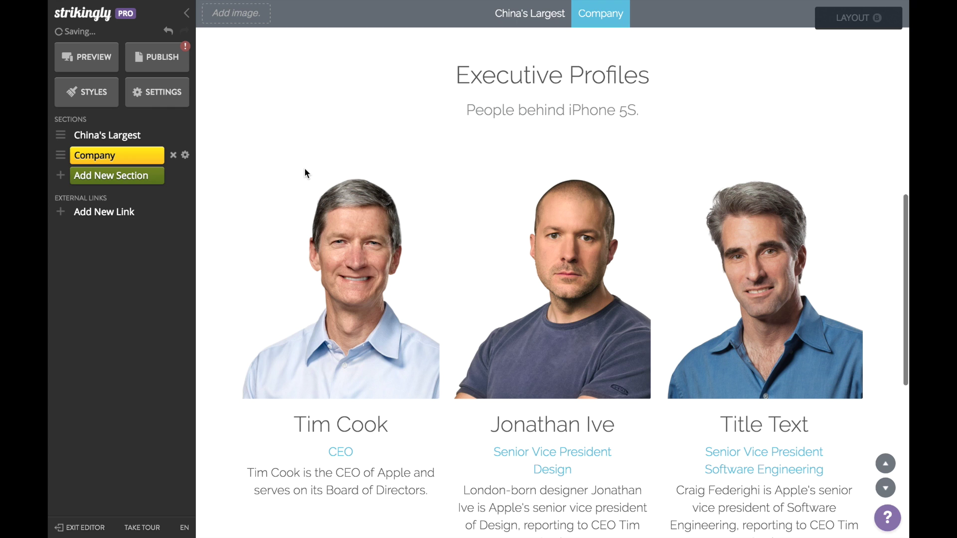
left_click(173, 155)
Add a Gallery section below the hero.
left_click(592, 195)
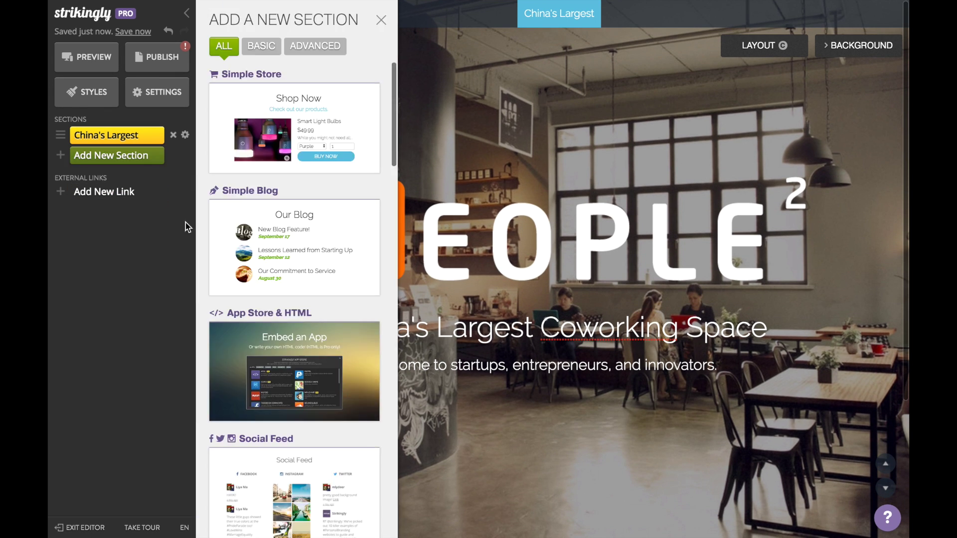
scroll(258, 276, "down", 3)
scroll(259, 279, "down", 15)
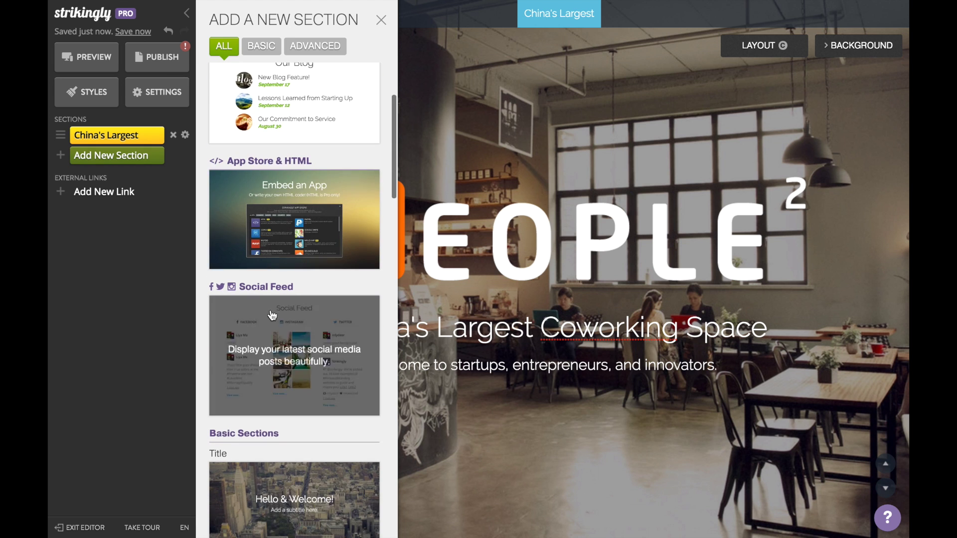
scroll(271, 315, "down", 5)
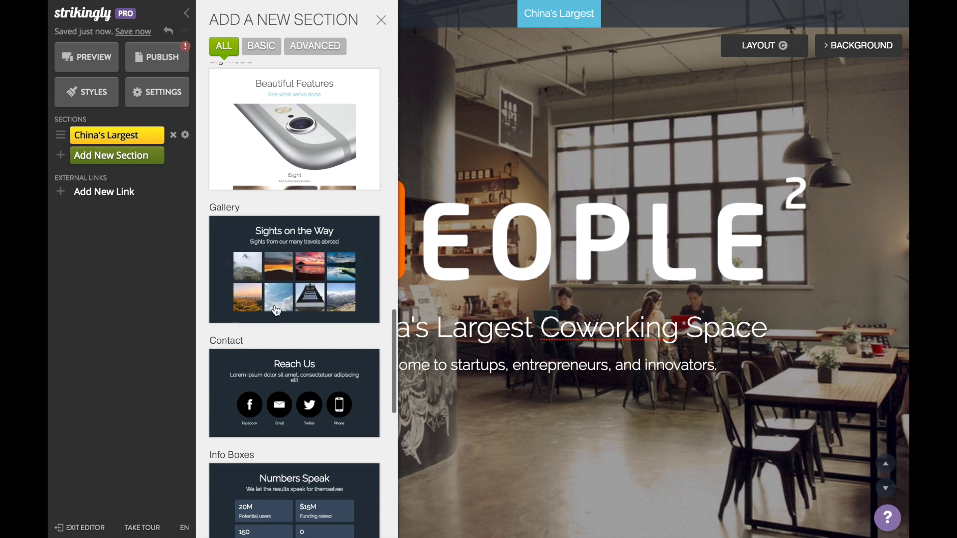
left_click(294, 273)
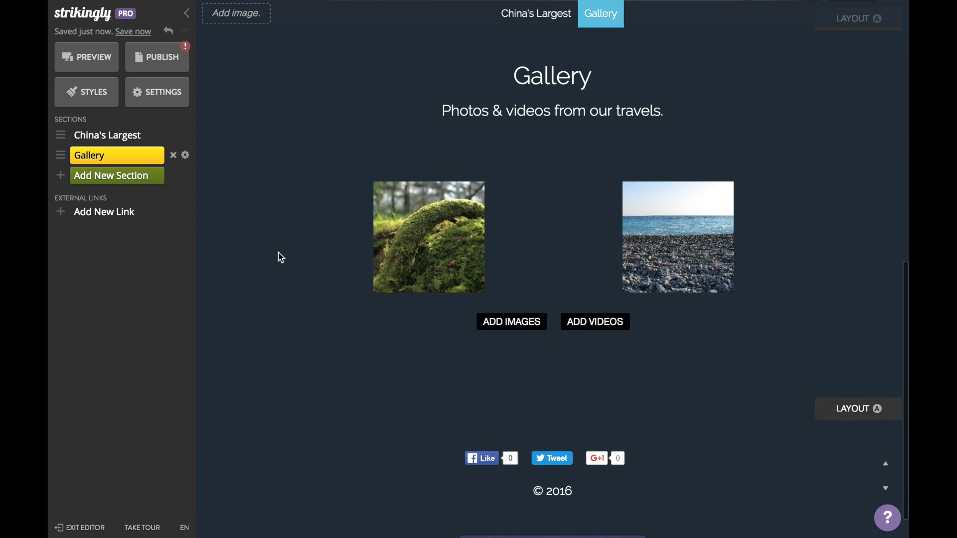
Title the gallery 'The Office' and delete its subtitle.
double_click(574, 105)
type("The Office")
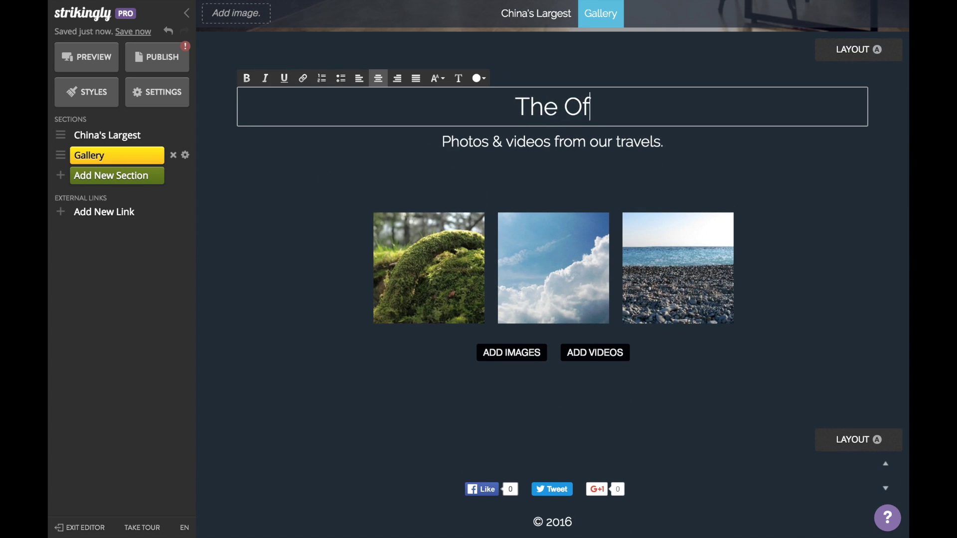
triple_click(529, 145)
key("BackSpace")
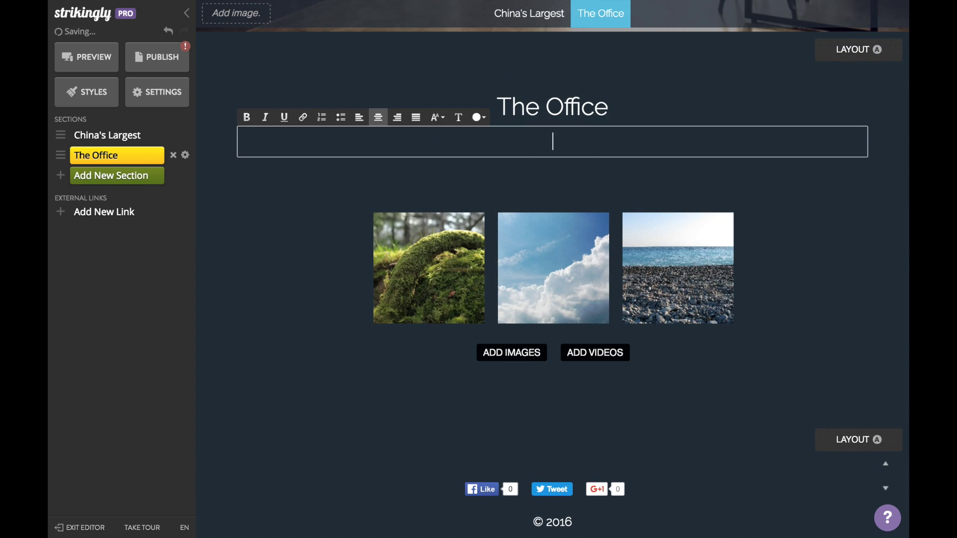
Replace the three gallery images with gallery1.jpg, gallery2.jpg and gallery3.jpg.
left_click(433, 269)
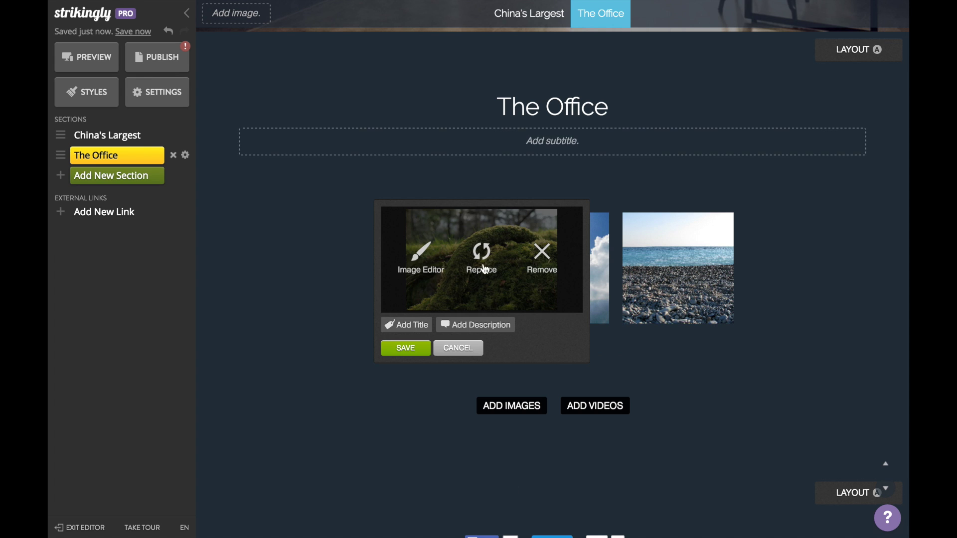
left_click(481, 259)
left_click(465, 279)
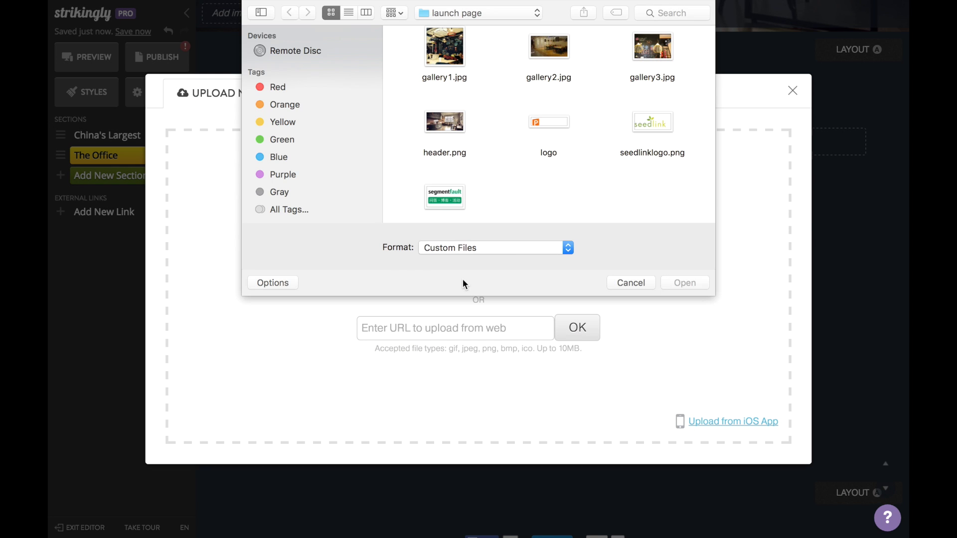
double_click(444, 48)
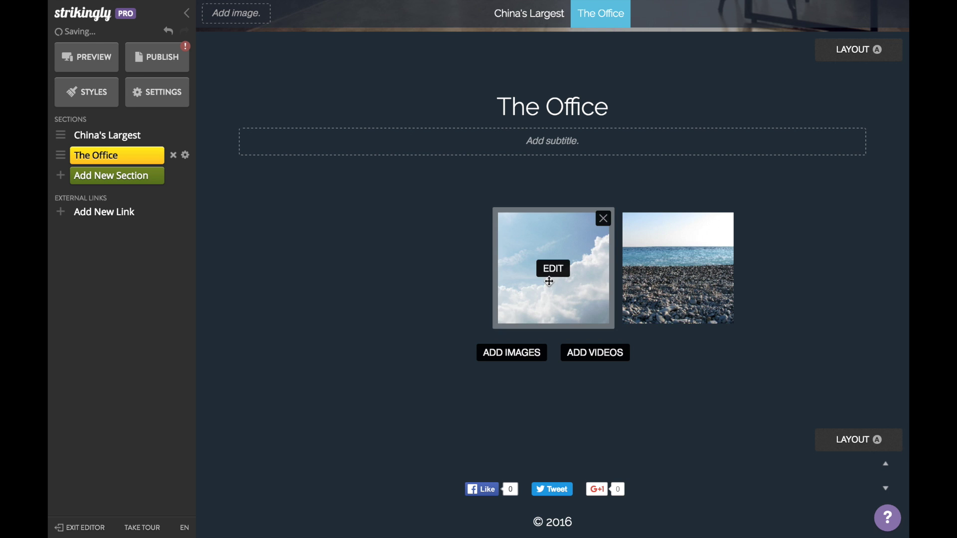
left_click(610, 256)
left_click(498, 274)
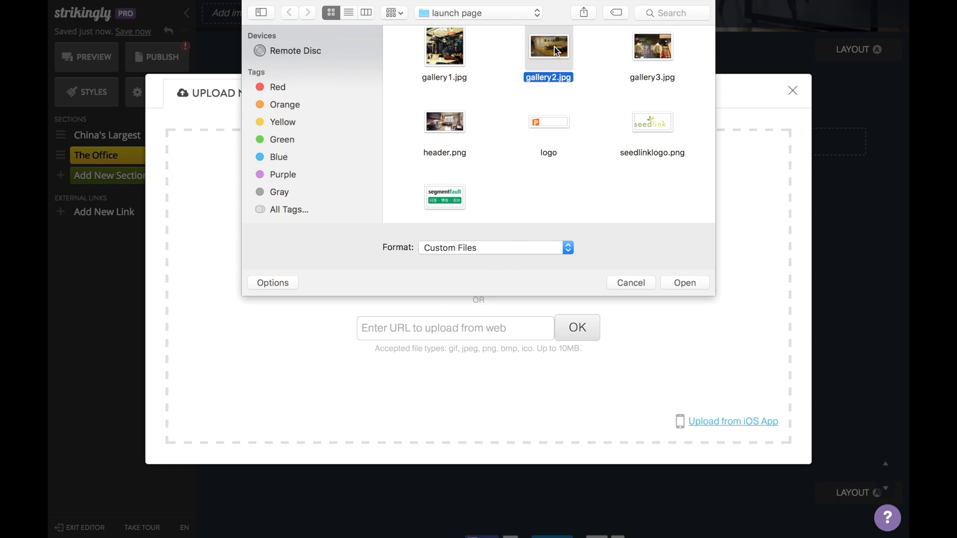
double_click(550, 50)
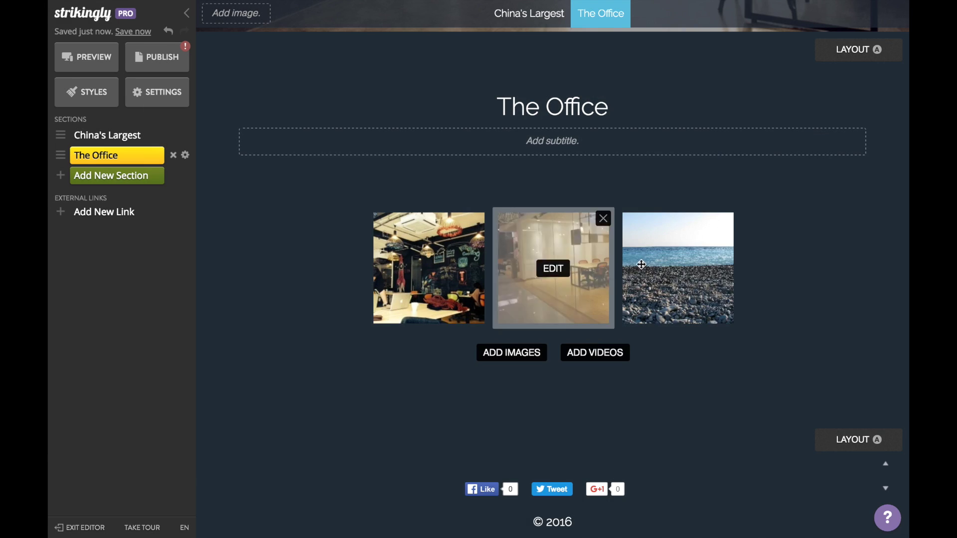
left_click(678, 265)
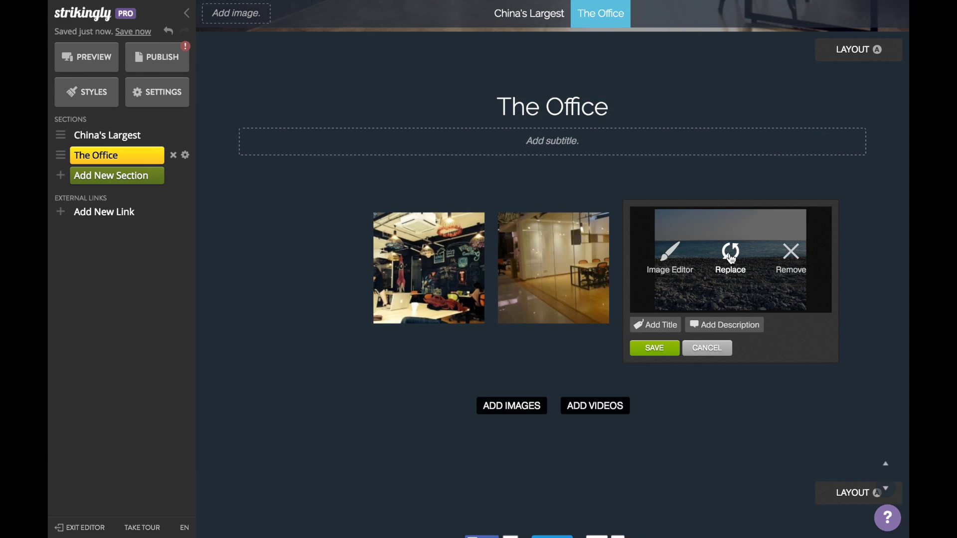
left_click(728, 252)
left_click(497, 275)
left_click(648, 48)
double_click(643, 49)
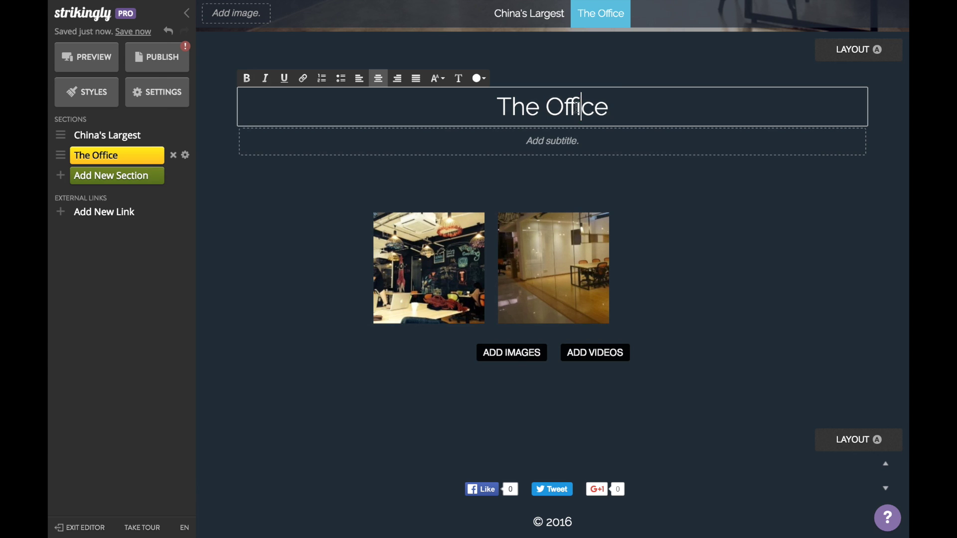
Change the gallery title to 'The Space'.
double_click(578, 106)
type("Space")
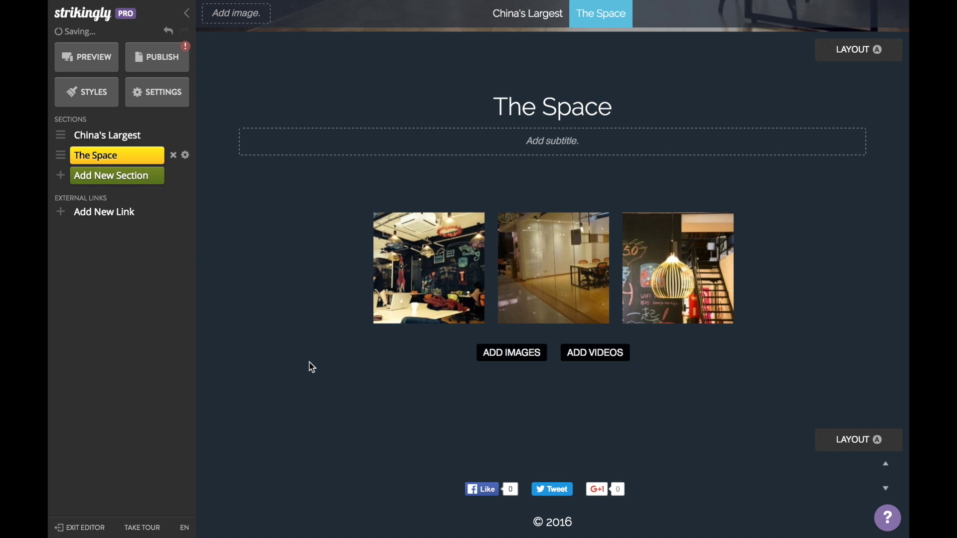
scroll(310, 368, "down", 1)
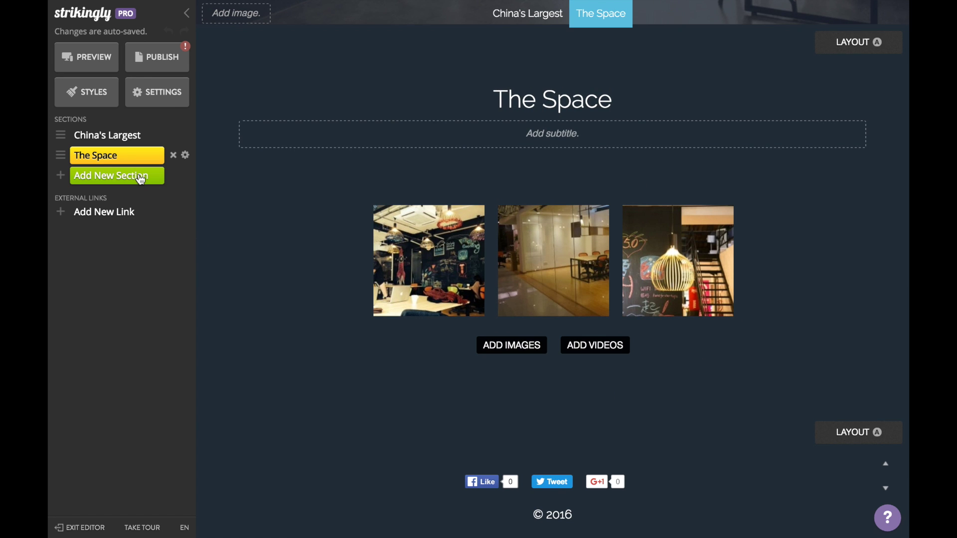
left_click(141, 179)
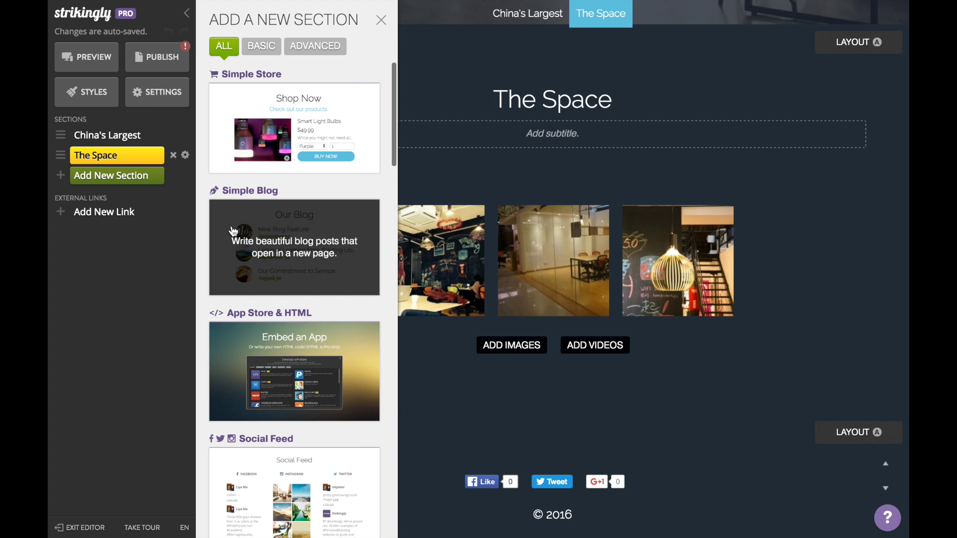
Add a Content in Rows section after The Space.
scroll(232, 234, "down", 6)
scroll(233, 231, "down", 6)
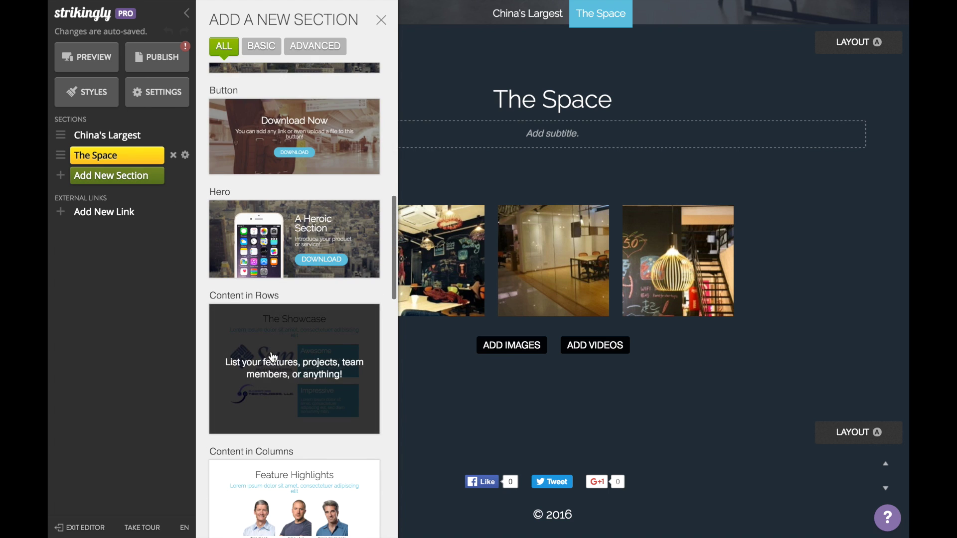
left_click(273, 356)
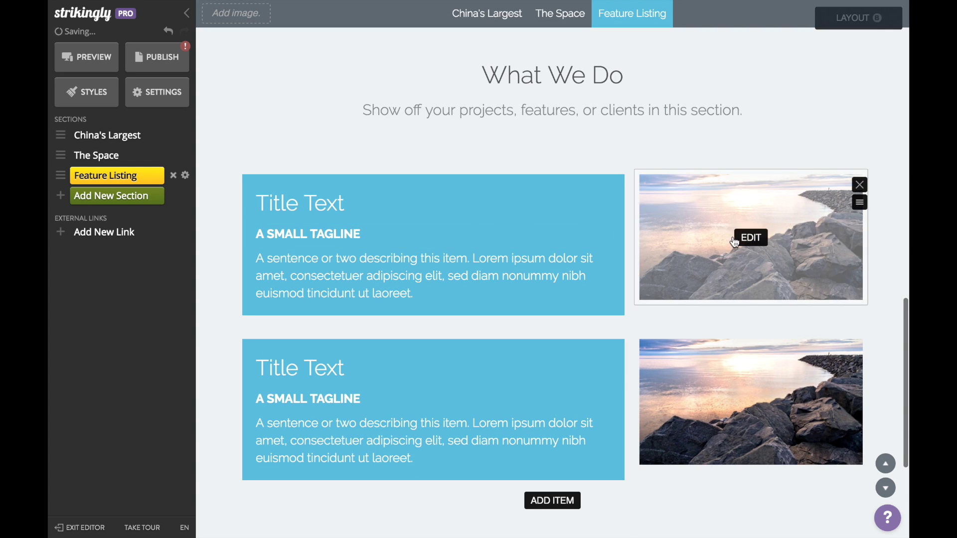
Replace the two item photos with the Seedlink and Segmentfault logos.
left_click(735, 243)
left_click(753, 252)
left_click(543, 280)
left_click(744, 280)
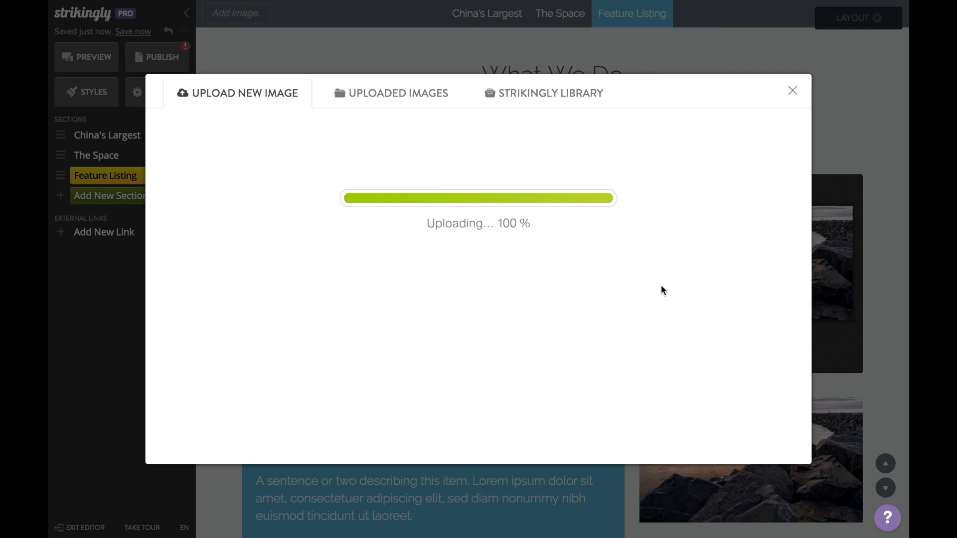
left_click(751, 428)
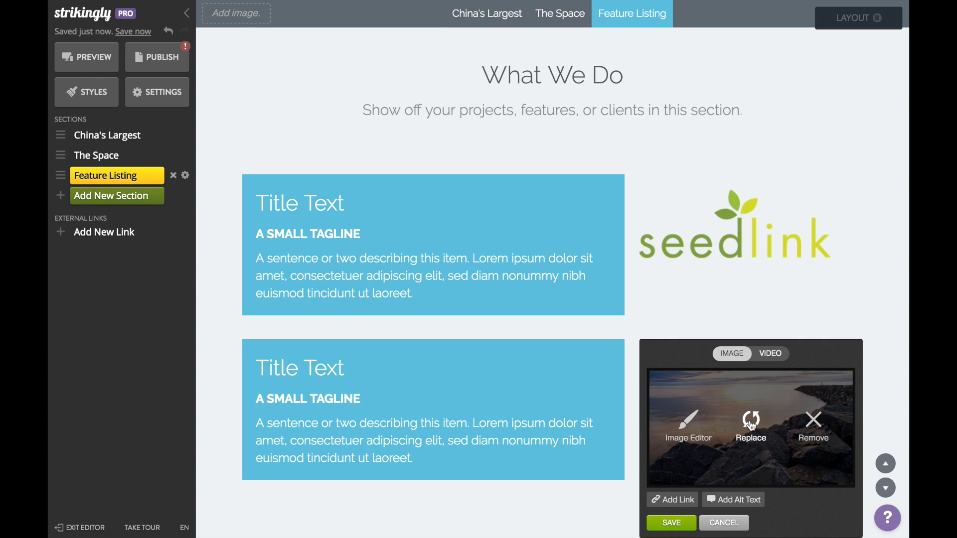
left_click(753, 421)
left_click(515, 276)
left_click(444, 195)
left_click(683, 280)
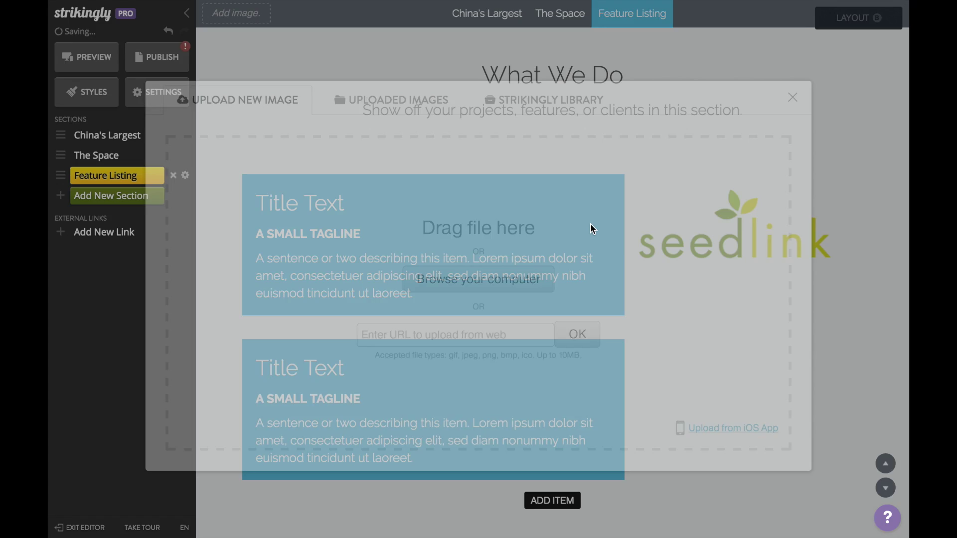
Title the items Seedlink and Segmentfault with taglines 'OUR FAVORITE SPONSOR' and 'ALSO OUR FAVORITE SPONSOR'.
left_click(344, 203)
triple_click(299, 203)
type("Seedlink")
double_click(306, 362)
triple_click(304, 360)
type("Segmentfault")
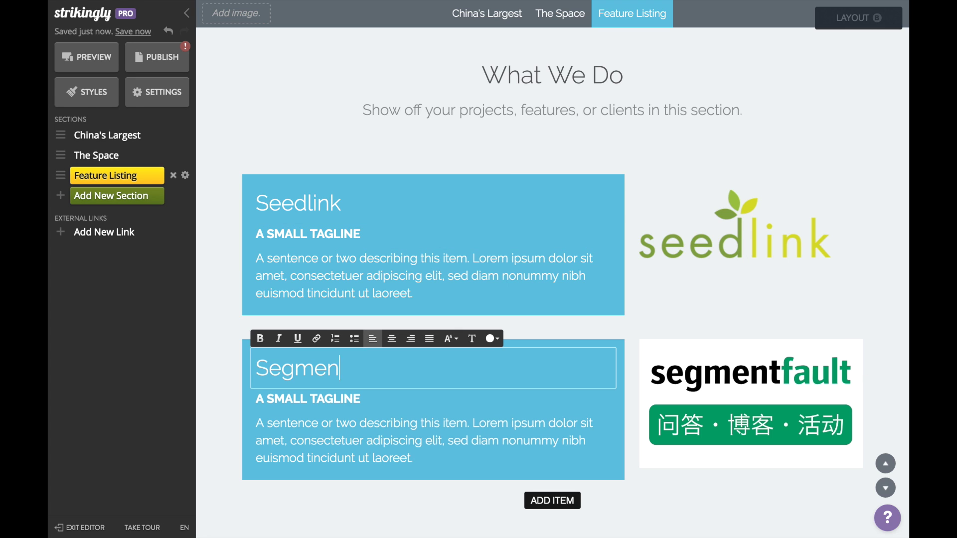
triple_click(306, 234)
type("OUR FAVORITE SPONSOR")
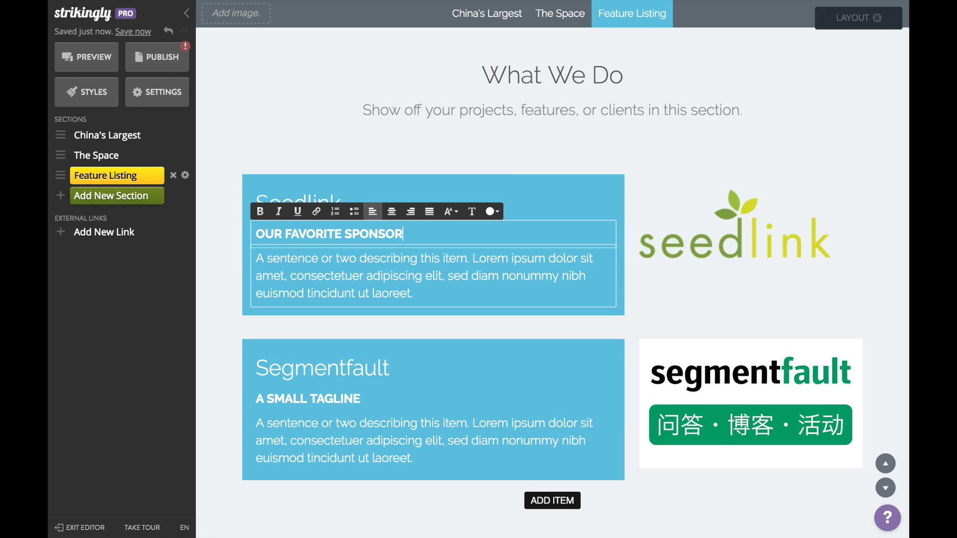
triple_click(307, 399)
type("ALSO OUR FAVORITE SPONSOR")
Delete the description paragraphs of both sponsor items.
triple_click(341, 442)
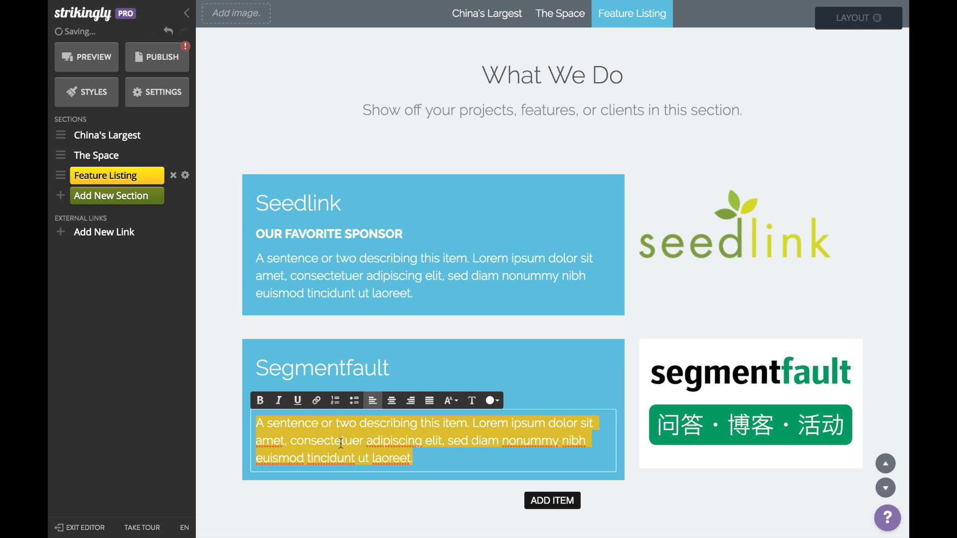
key("BackSpace")
triple_click(344, 287)
key("BackSpace")
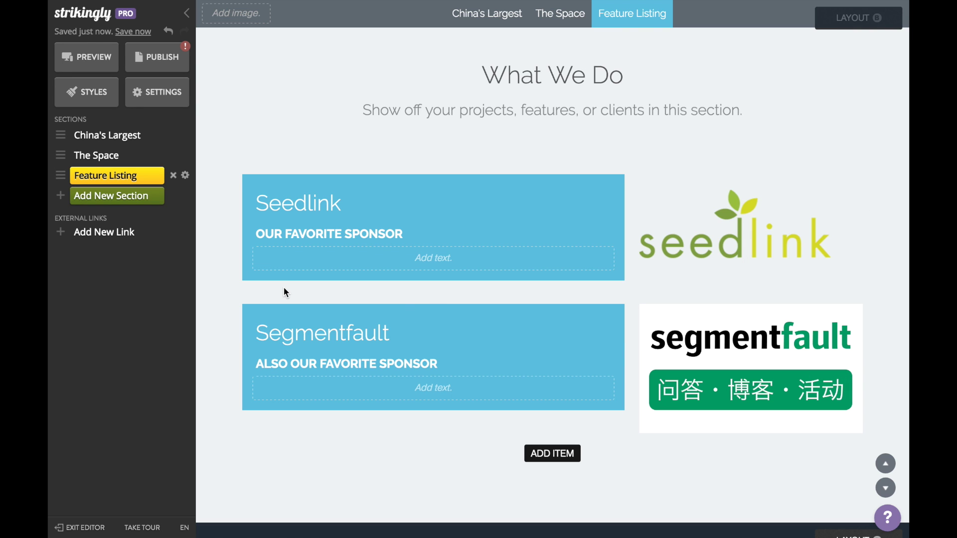
Add a Contact Form section after the Feature Listing.
left_click(135, 199)
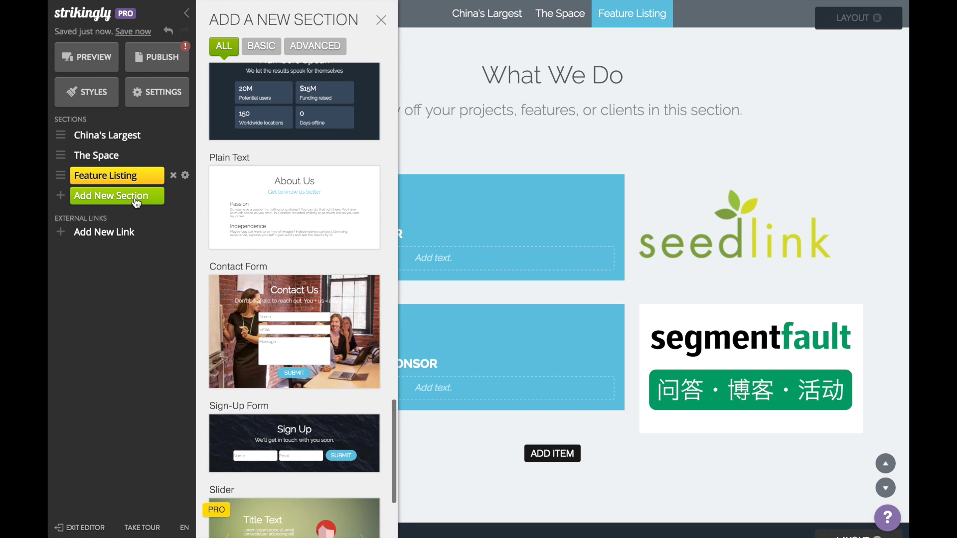
left_click(274, 314)
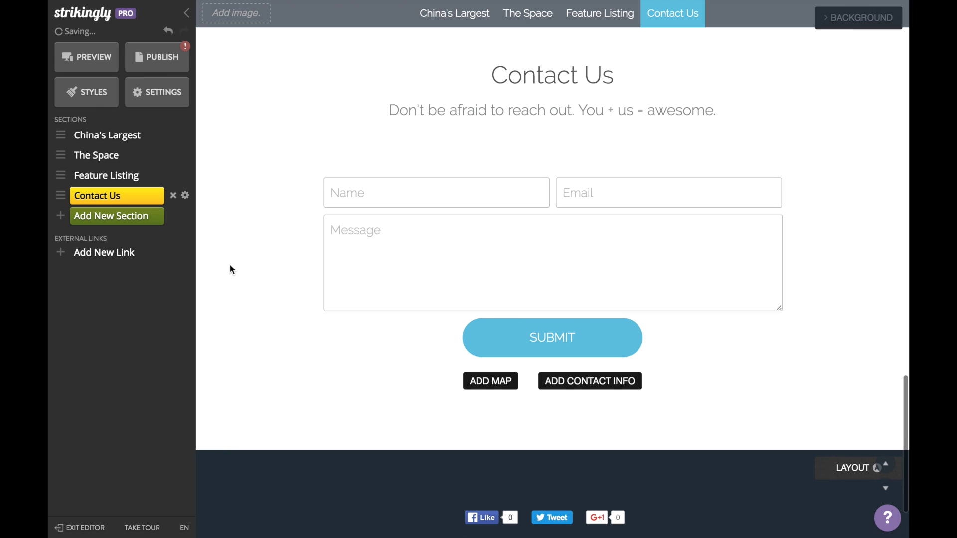
scroll(230, 264, "up", 2)
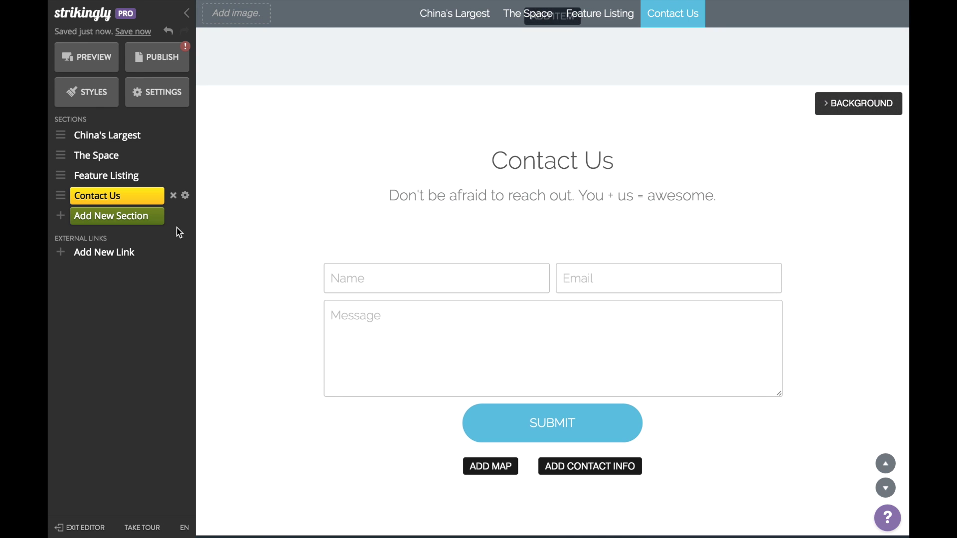
Browse the section templates again and close them without adding anything.
left_click(150, 219)
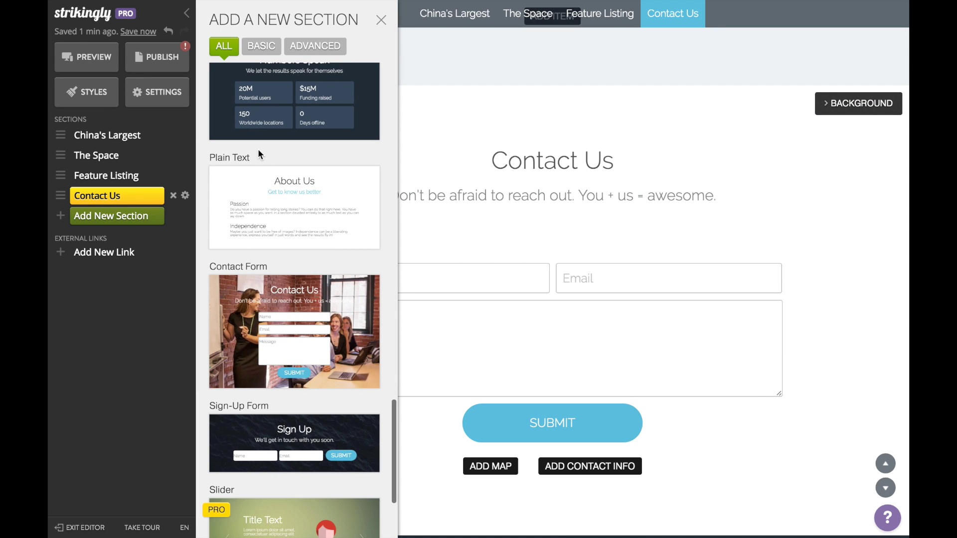
scroll(258, 148, "up", 15)
scroll(277, 174, "down", 18)
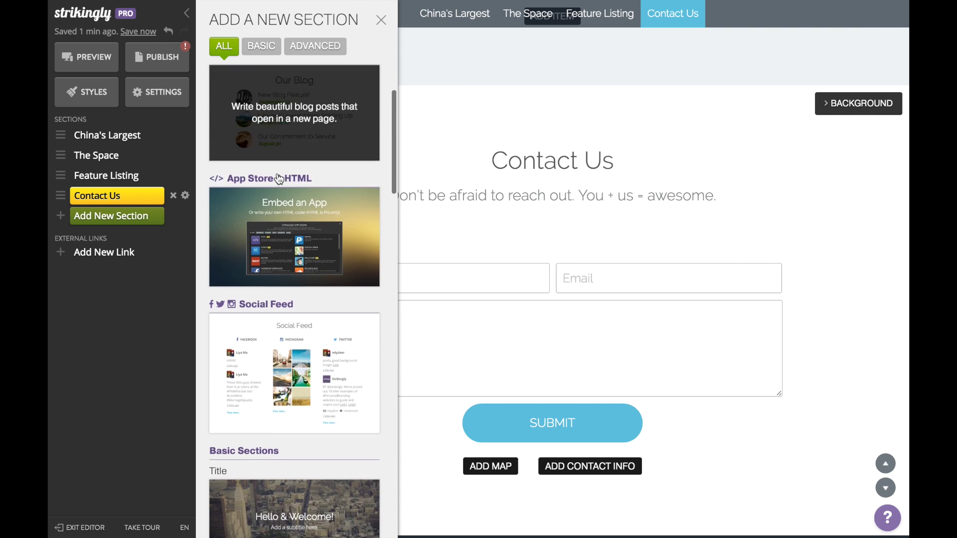
scroll(279, 179, "down", 12)
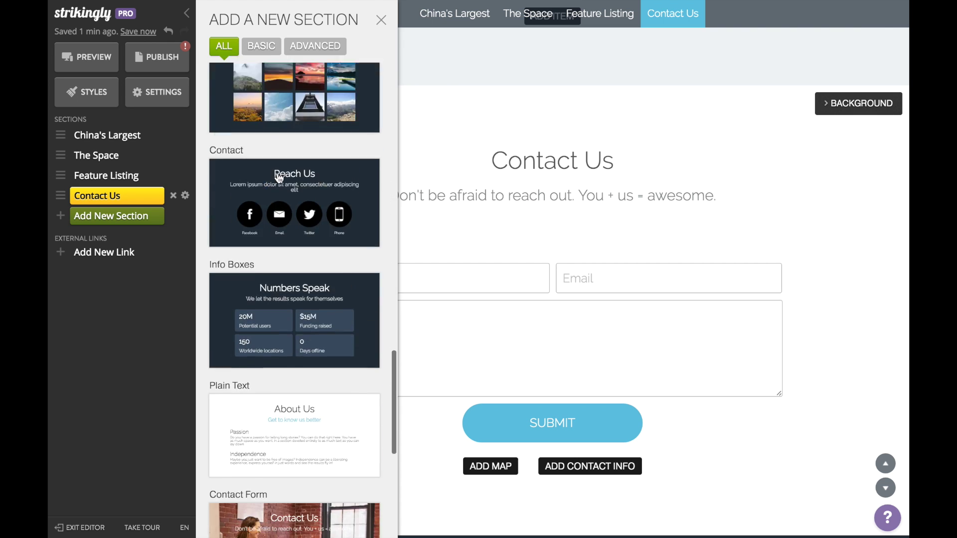
left_click(381, 20)
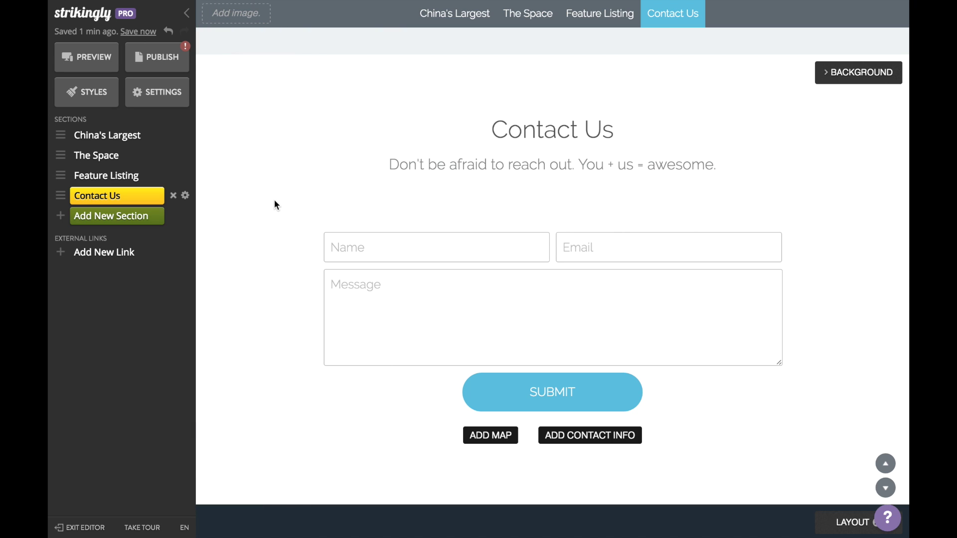
left_click(137, 145)
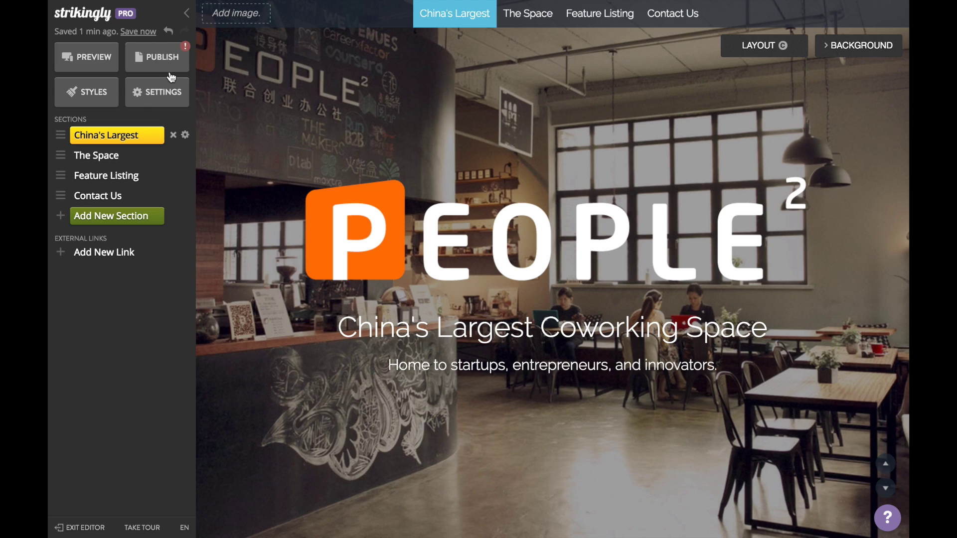
Preview the whole site on desktop, tablet and phone screens.
left_click(87, 57)
scroll(178, 154, "down", 10)
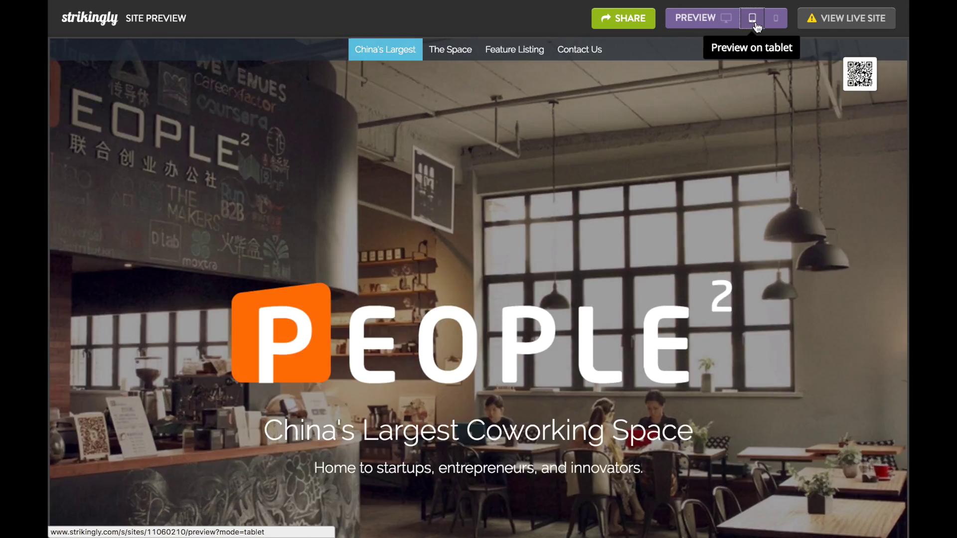
left_click(753, 18)
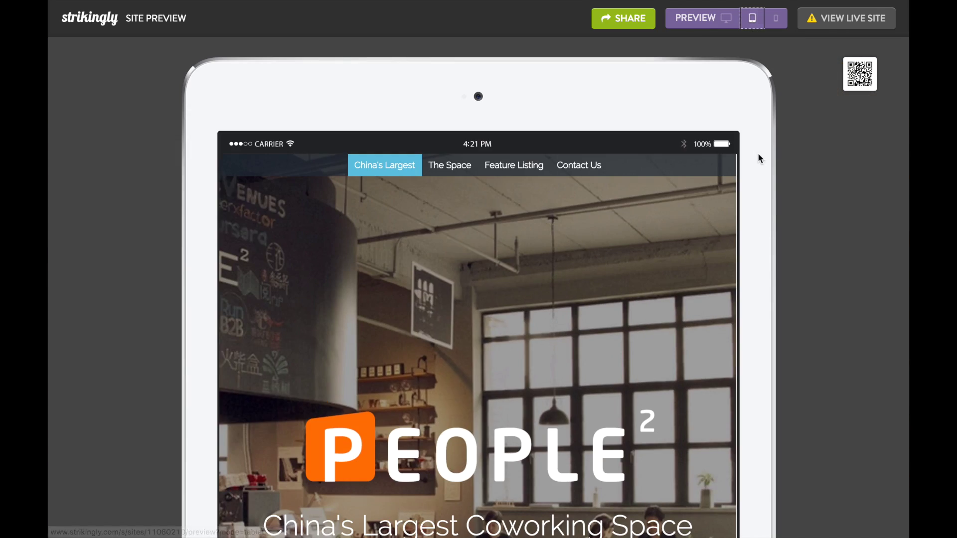
scroll(665, 261, "down", 15)
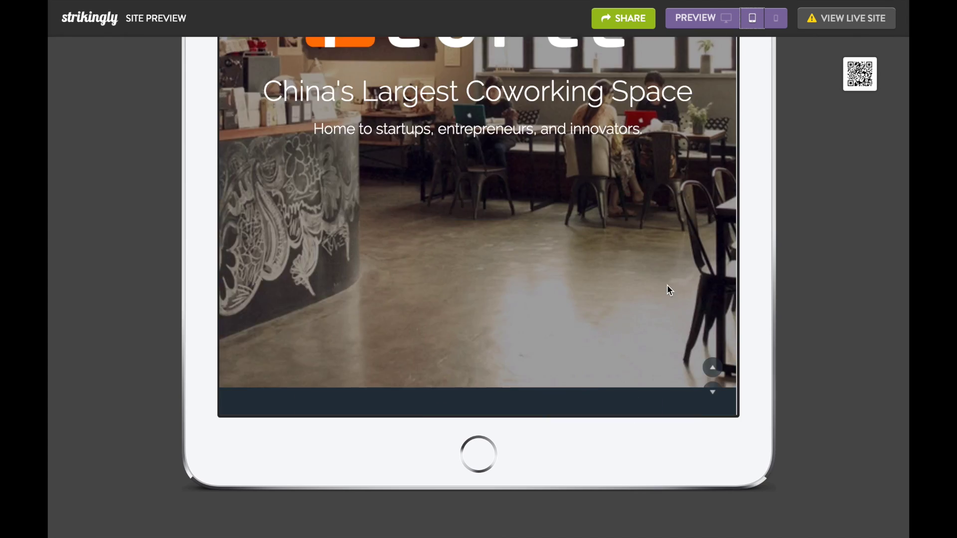
left_click(777, 18)
scroll(551, 220, "down", 15)
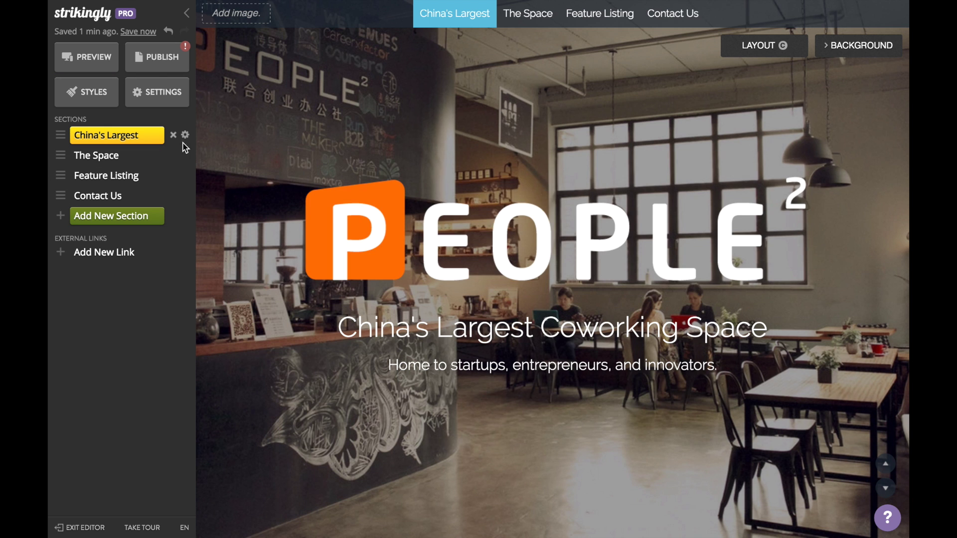
left_click(185, 135)
Rename the hero section to 'Home'.
left_click(254, 150)
key("ctrl+a")
type("Hom")
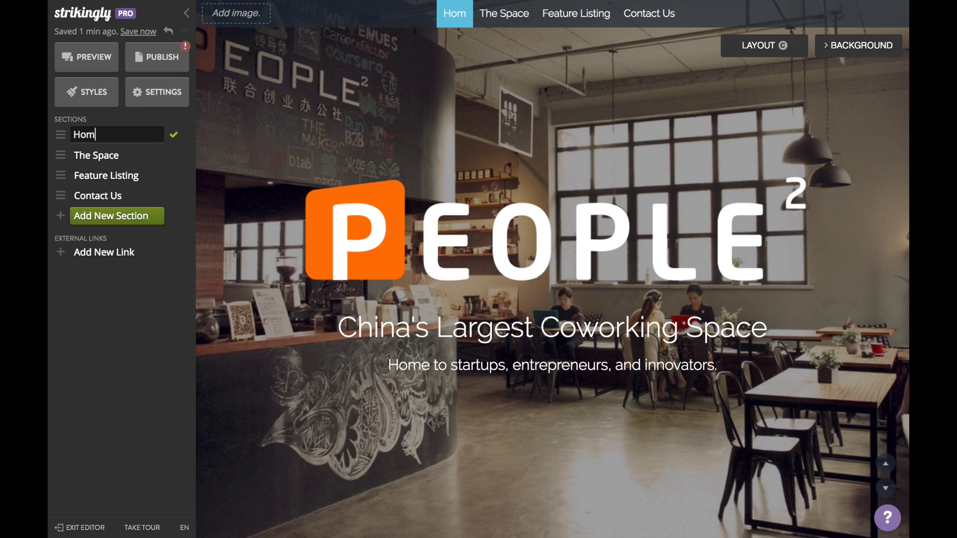
type("e")
left_click(173, 134)
Switch the site's colour scheme to Ruby.
left_click(97, 93)
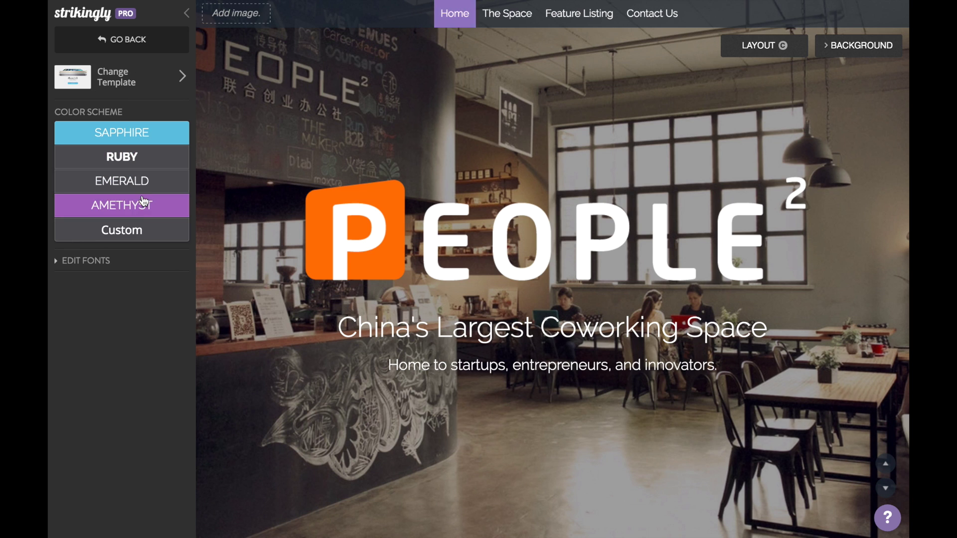
left_click(143, 163)
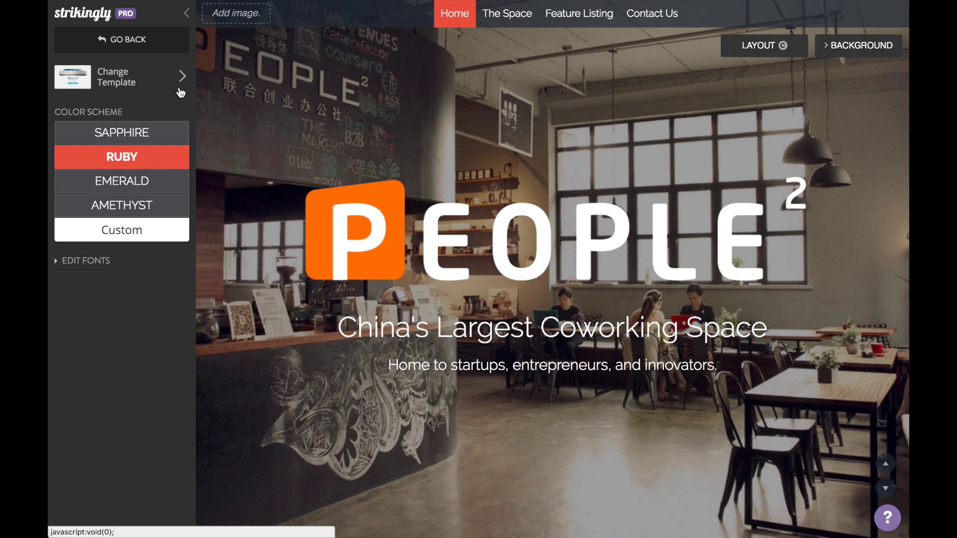
left_click(187, 13)
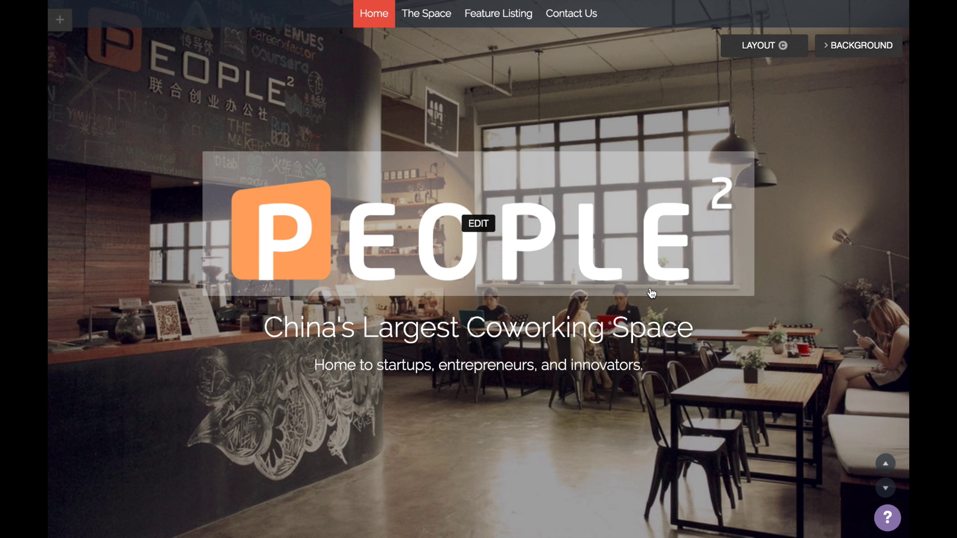